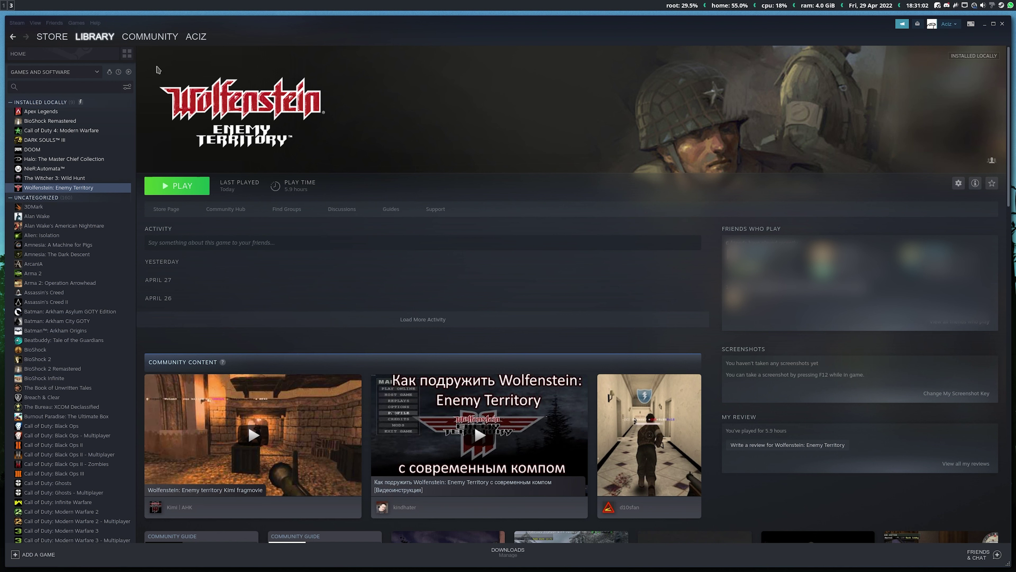
# Keep Proton Experimental as the Steam Play compatibility tool and save the settings
pyautogui.click(17, 23)
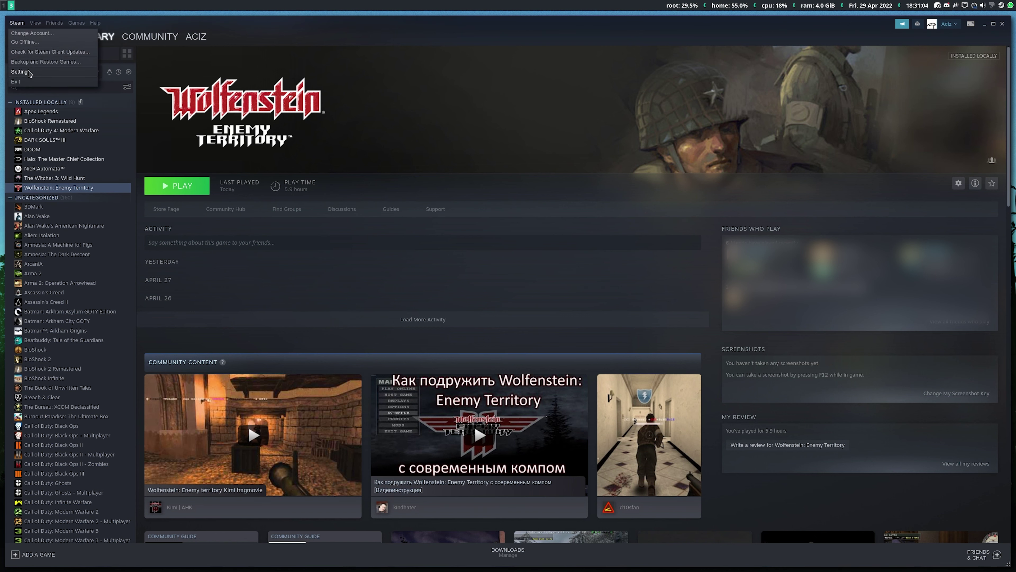
pyautogui.click(403, 116)
pyautogui.click(276, 259)
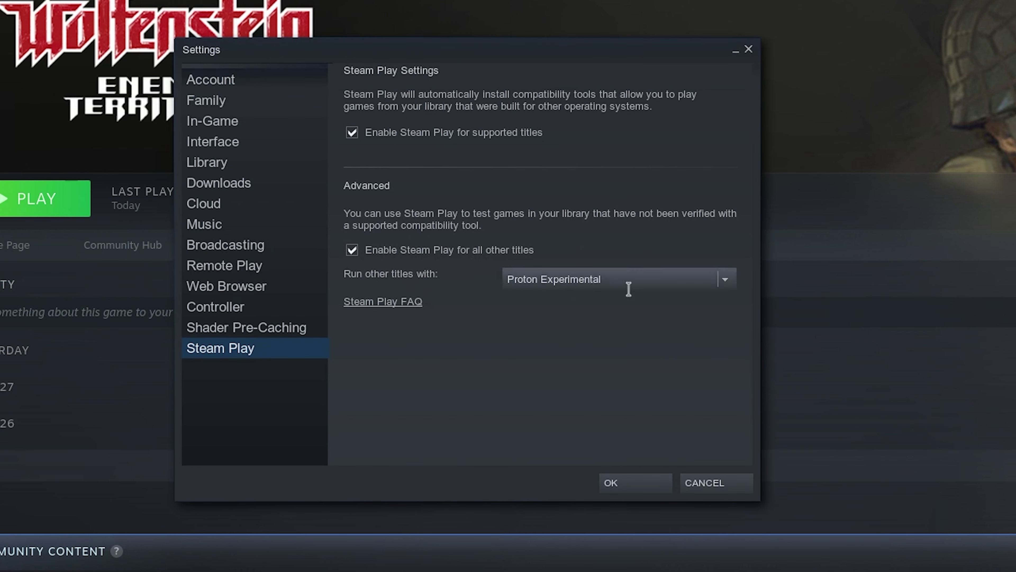
pyautogui.click(716, 281)
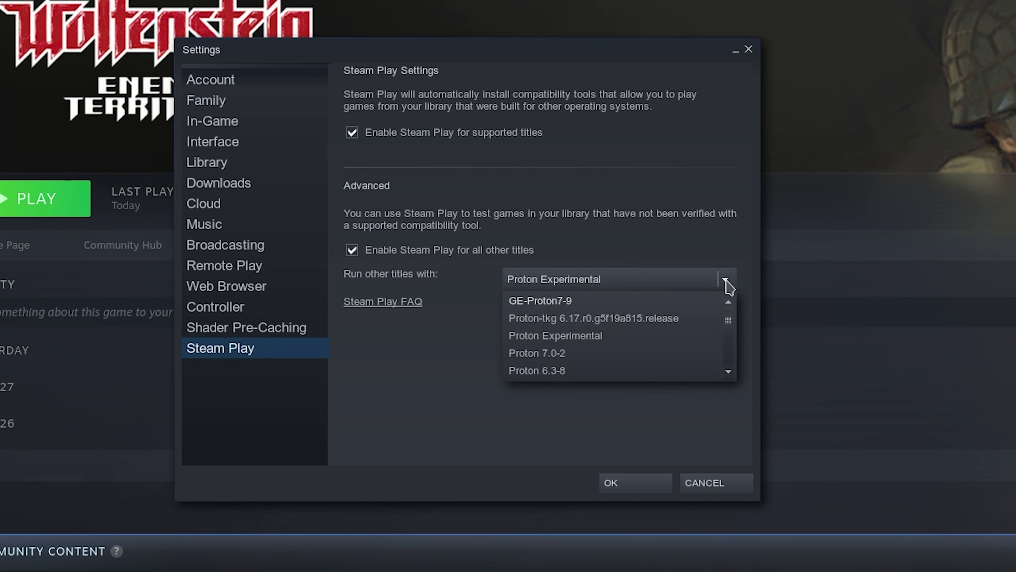
pyautogui.click(727, 285)
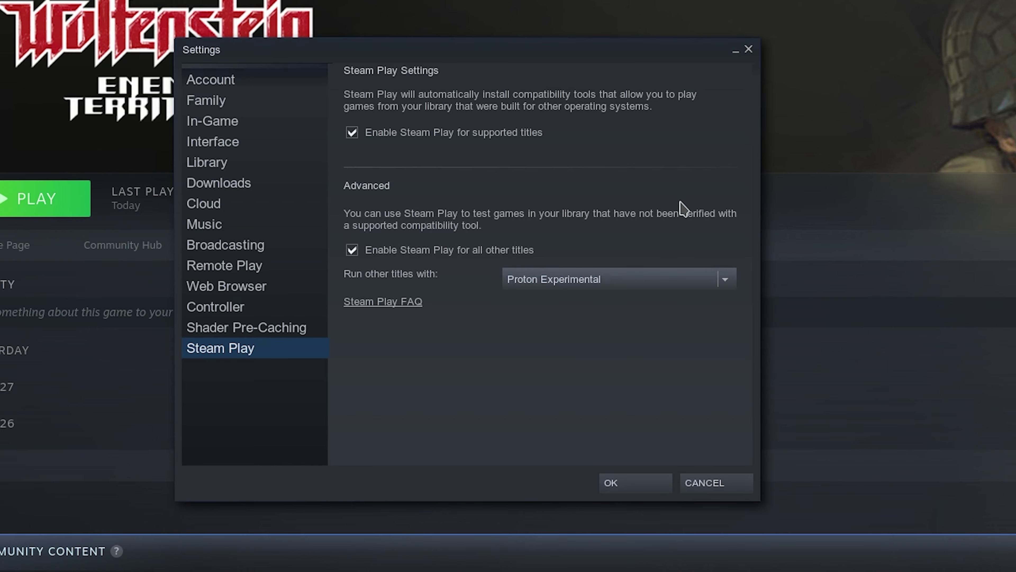
pyautogui.click(637, 490)
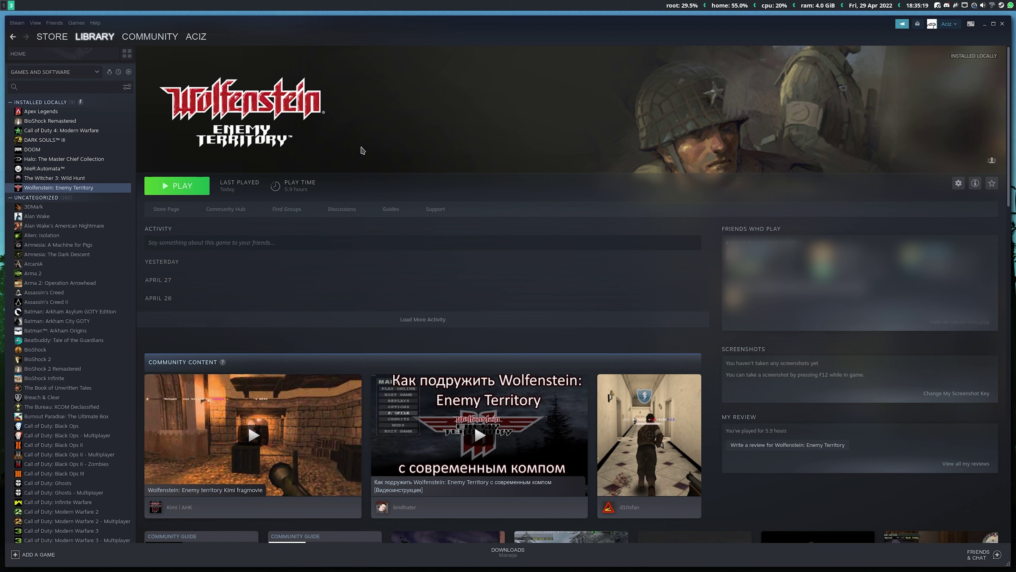
# Start Wolfenstein's launch options with 'echo %command%;' followed by the pasted ~/games/etlegacy-x86_64/etl path
pyautogui.rightClick(79, 193)
pyautogui.click(106, 252)
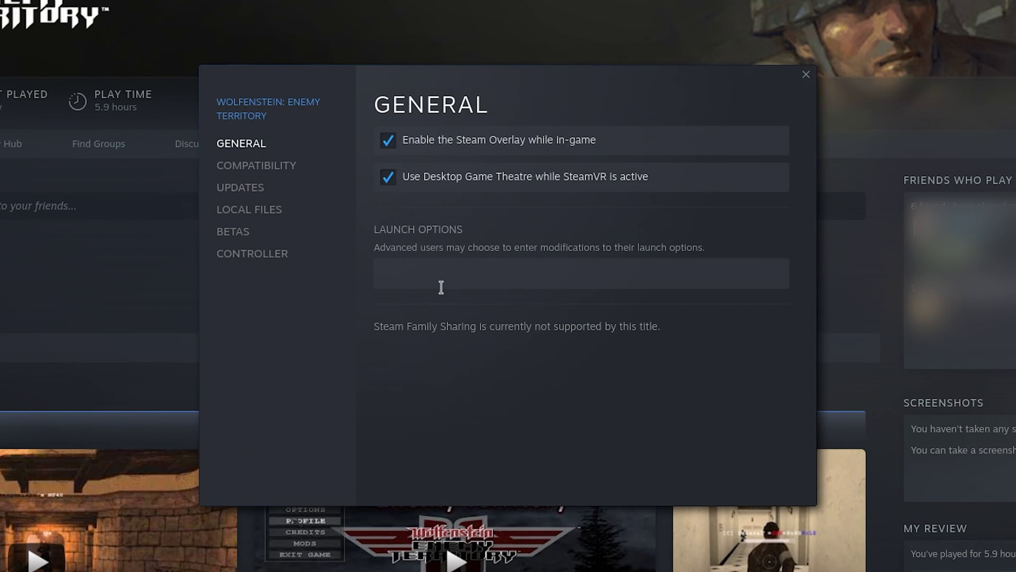
pyautogui.click(451, 275)
pyautogui.write('echo %comm')
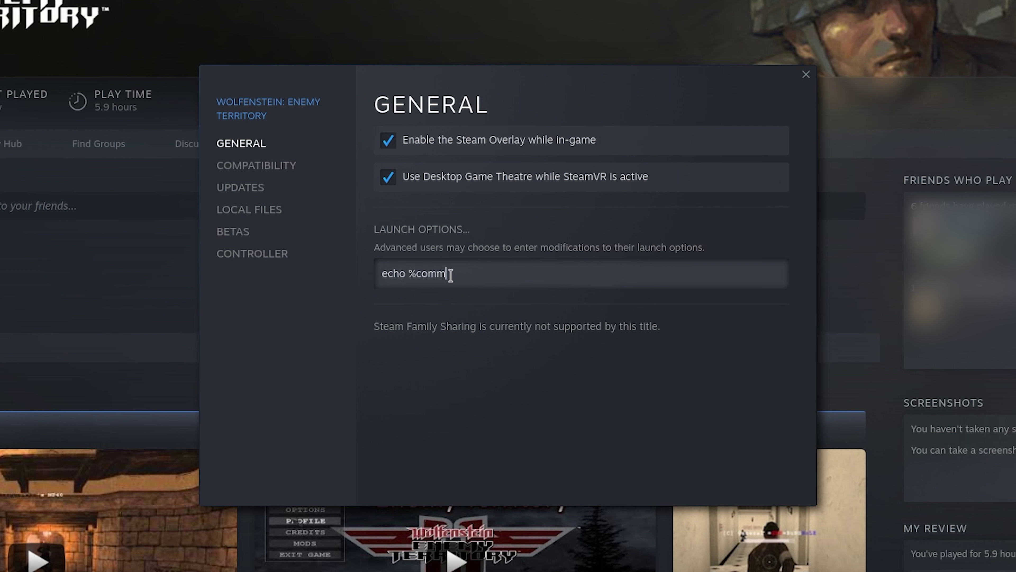
pyautogui.write('and%;')
pyautogui.write('/home/aciz/games/etlegacy-x86_64/etl')
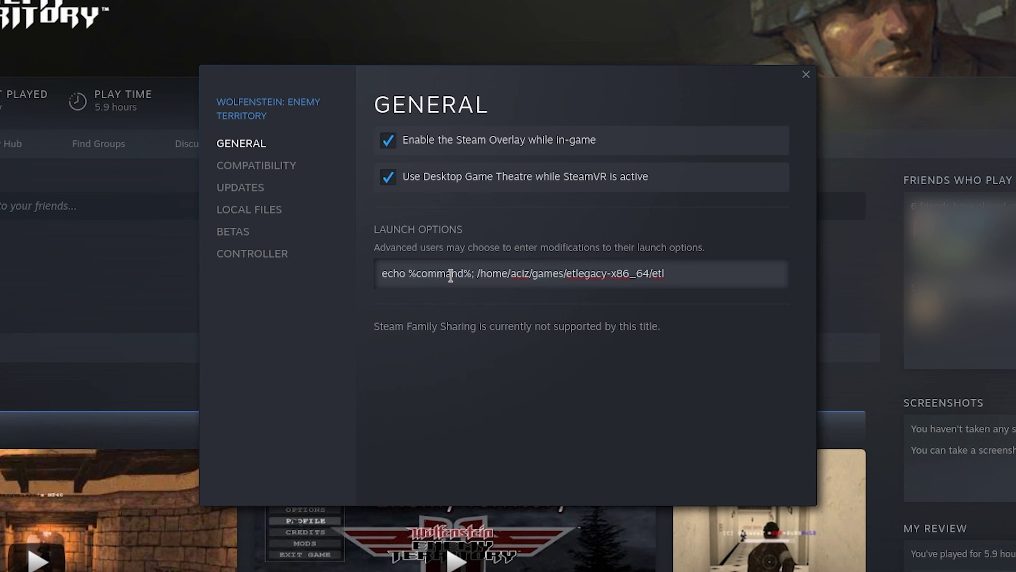
# Append '+set fs_basepath ~/games/etlegacy-x86_64 +set logfile 1' to the launch options
pyautogui.write('+set fs_be')
pyautogui.press('BackSpace')
pyautogui.write('asepath')
pyautogui.write('/home/aciz/games/etlegacy-x86_64')
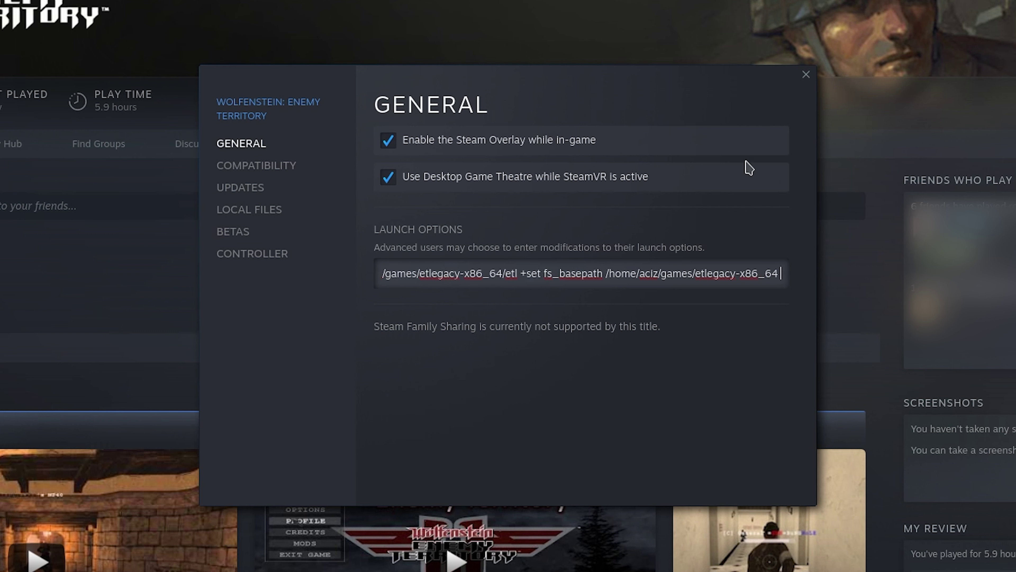
pyautogui.write('+set log')
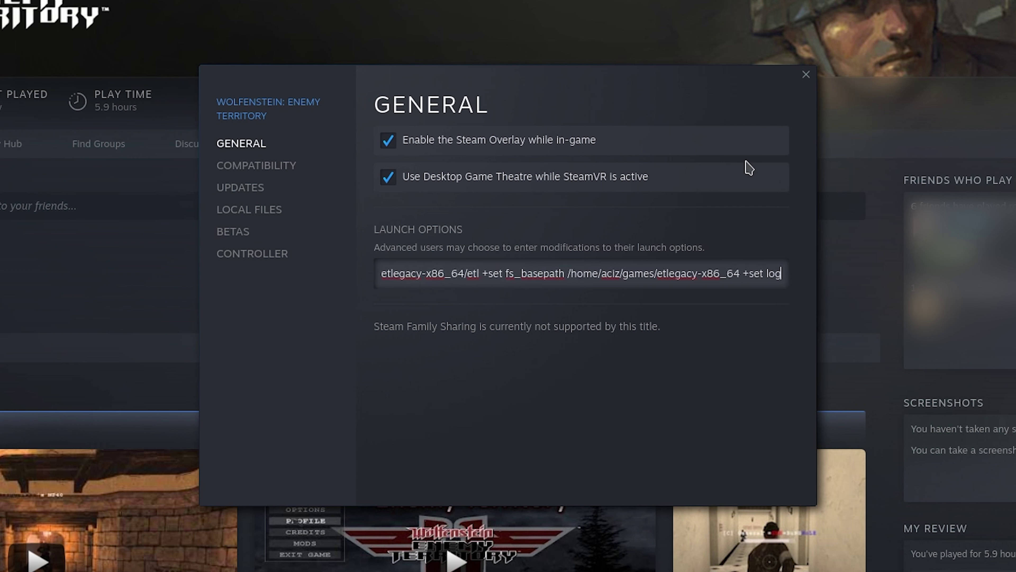
pyautogui.write('f')
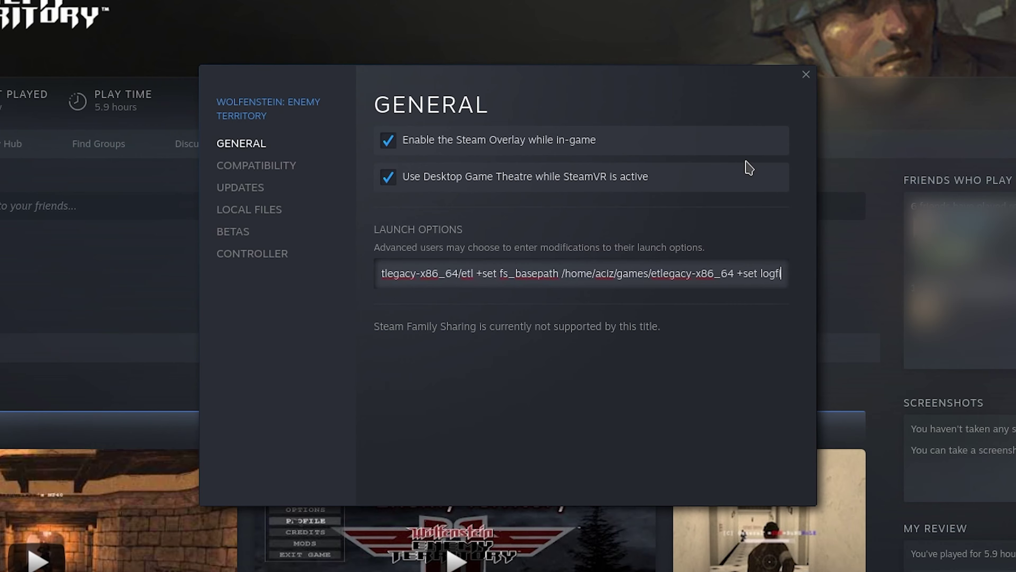
pyautogui.write('ile 1')
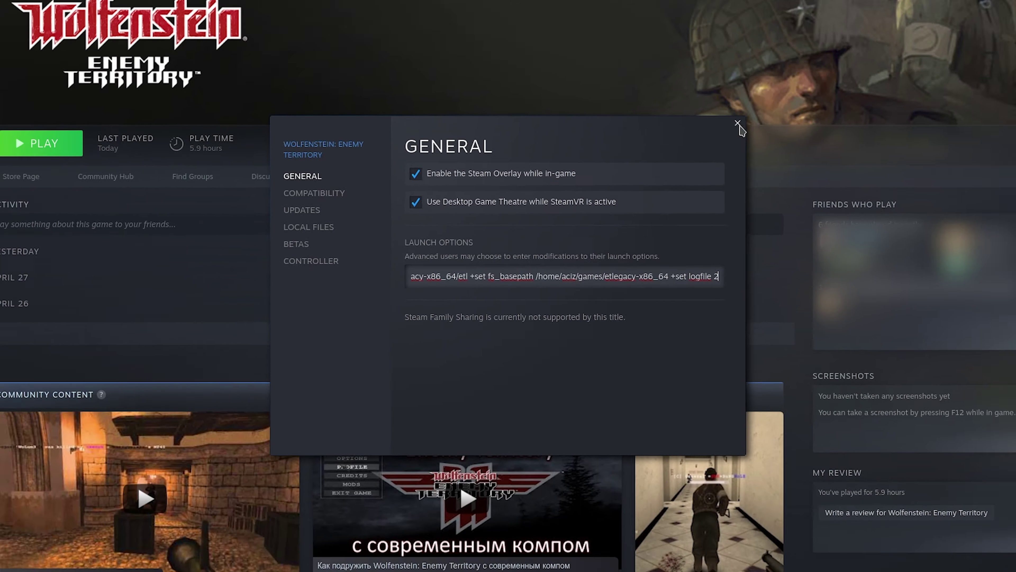
# Launch the game from Steam and check the console's startup log for version 2.80.1
pyautogui.press('Escape')
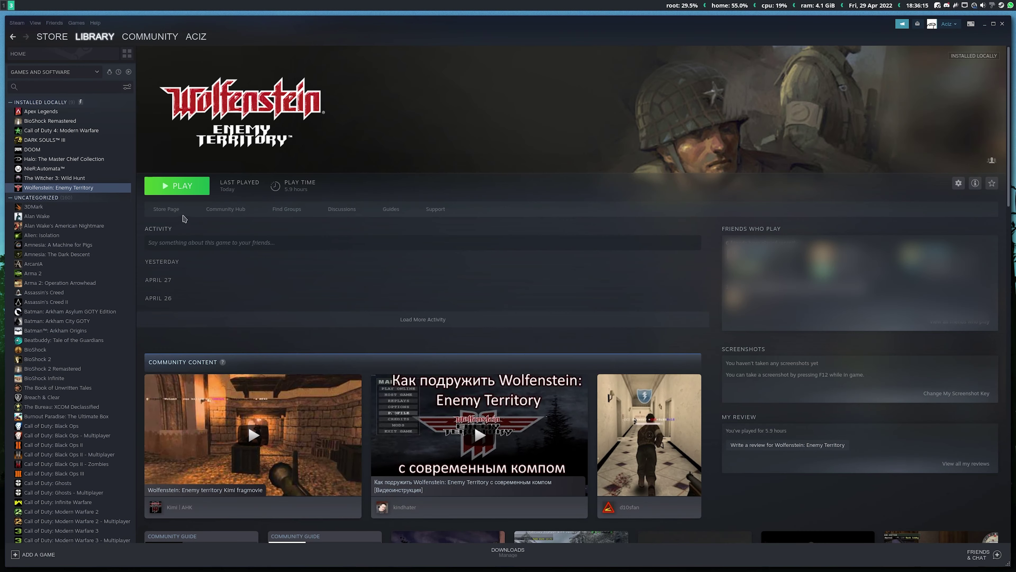
pyautogui.click(176, 191)
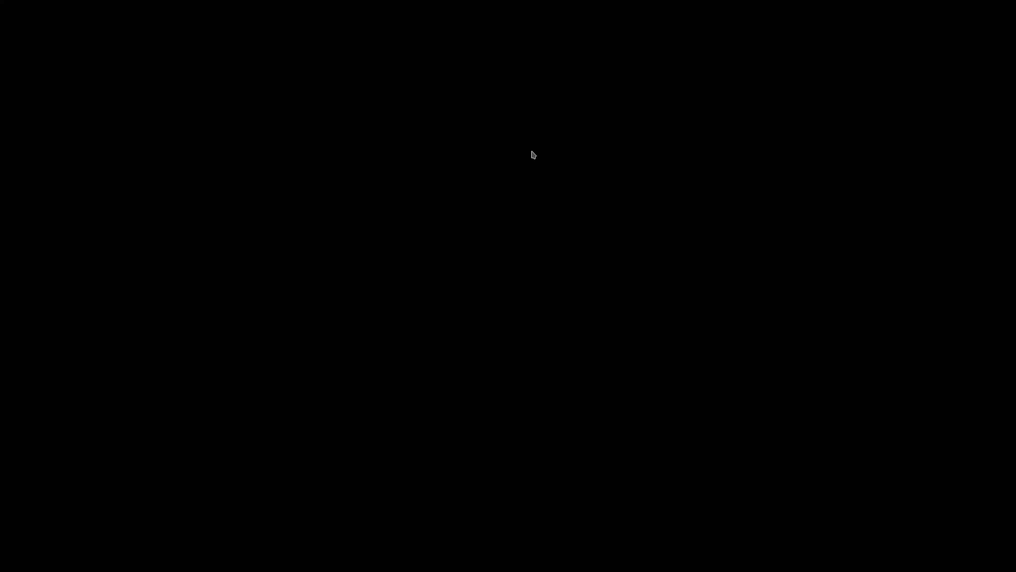
pyautogui.press('`')
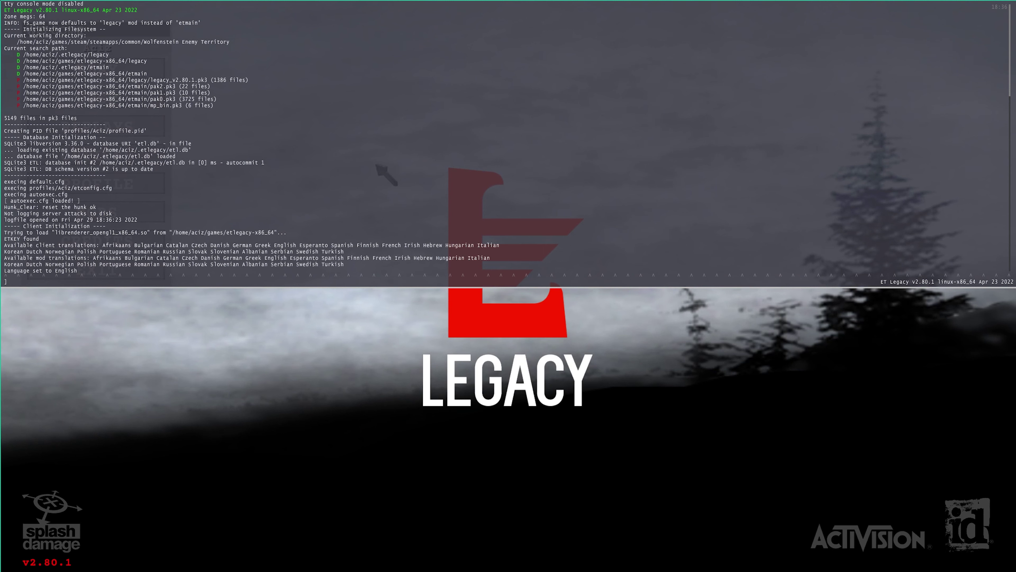
pyautogui.hotkey('ctrl', 'End')
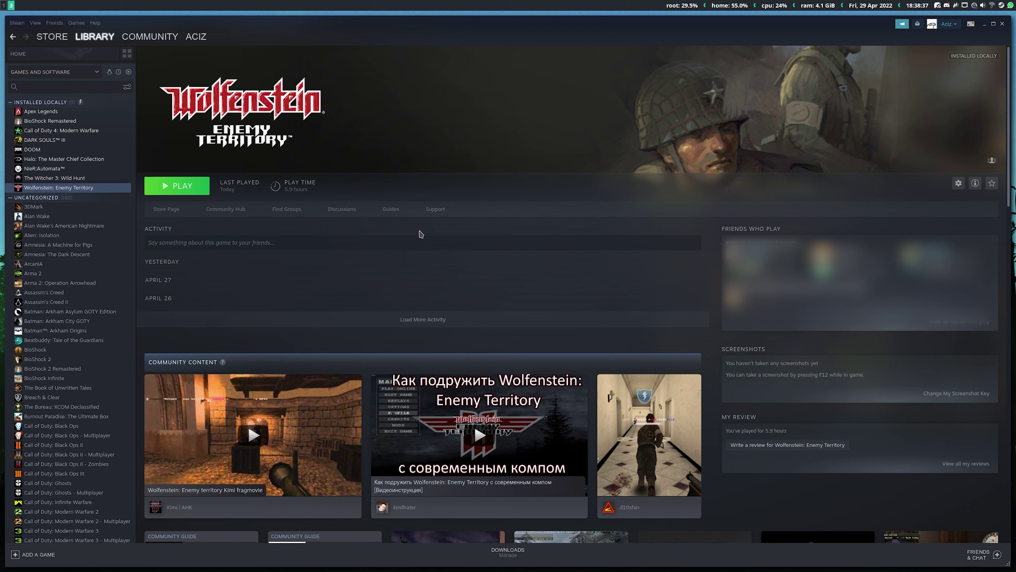
# Download etlegacy-v2.80.1-x86_64.tar.gz into the Wolfenstein Enemy Territory folder and open it
pyautogui.press('super+1')
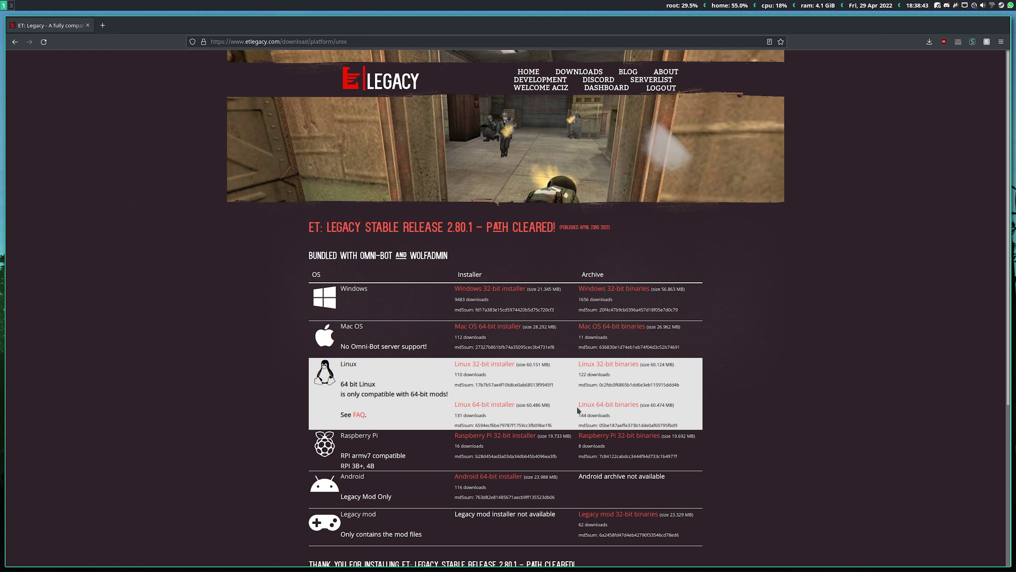
pyautogui.click(616, 405)
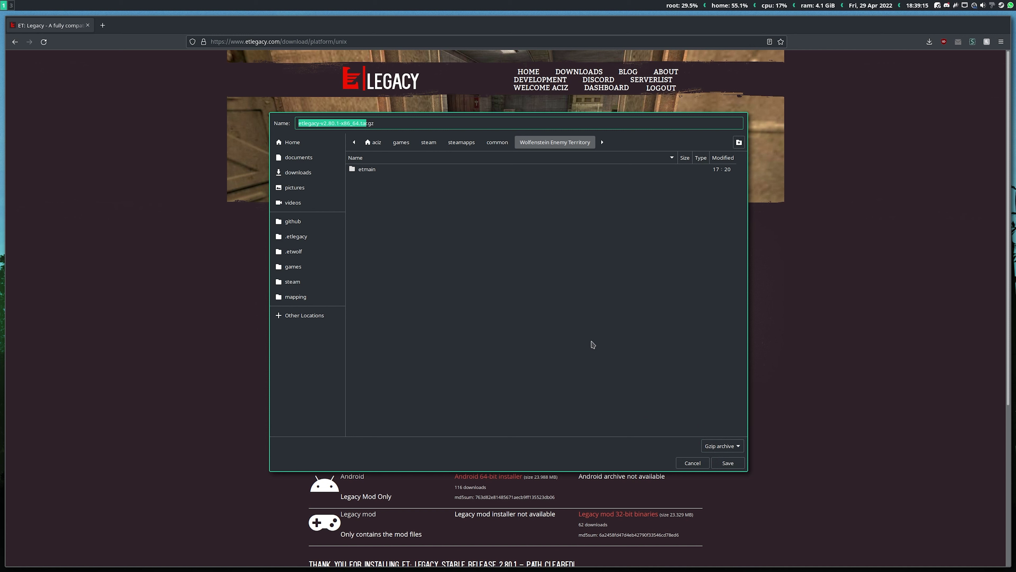
pyautogui.click(727, 463)
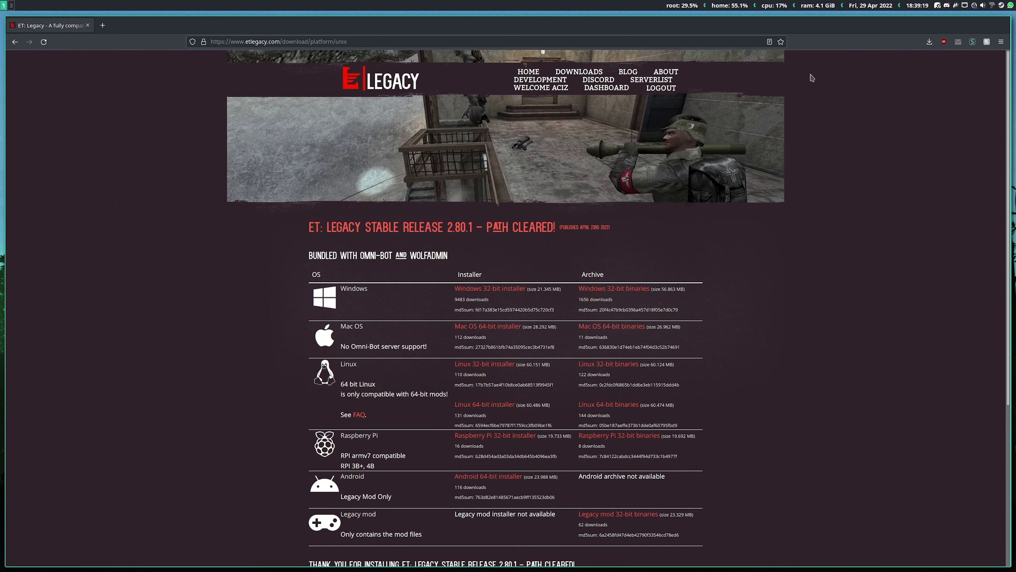
pyautogui.click(863, 85)
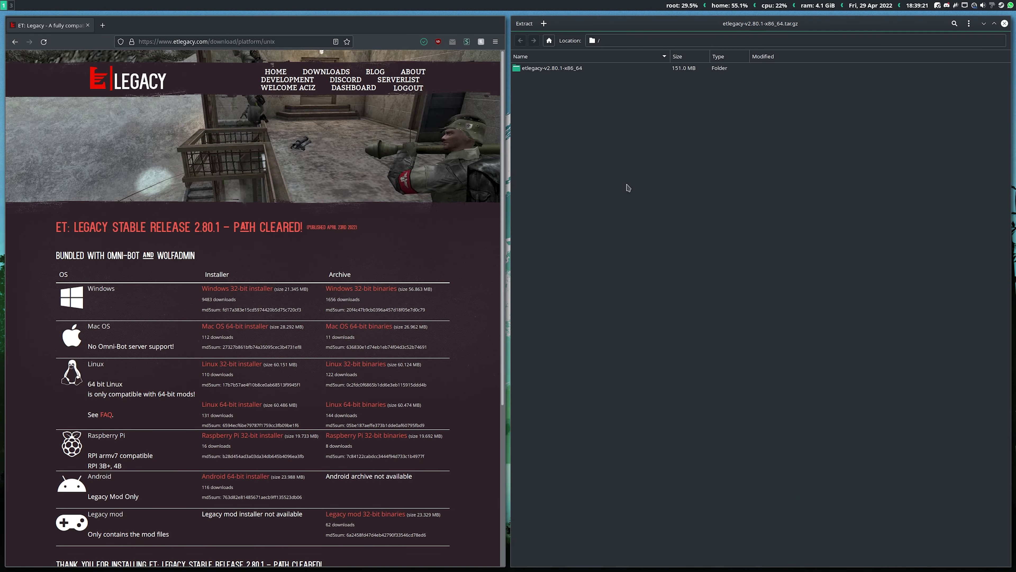
# Extract the etlegacy-v2.80.1-x86_64 archive into the game folder and show it in the file manager
pyautogui.doubleClick(560, 71)
pyautogui.click(524, 23)
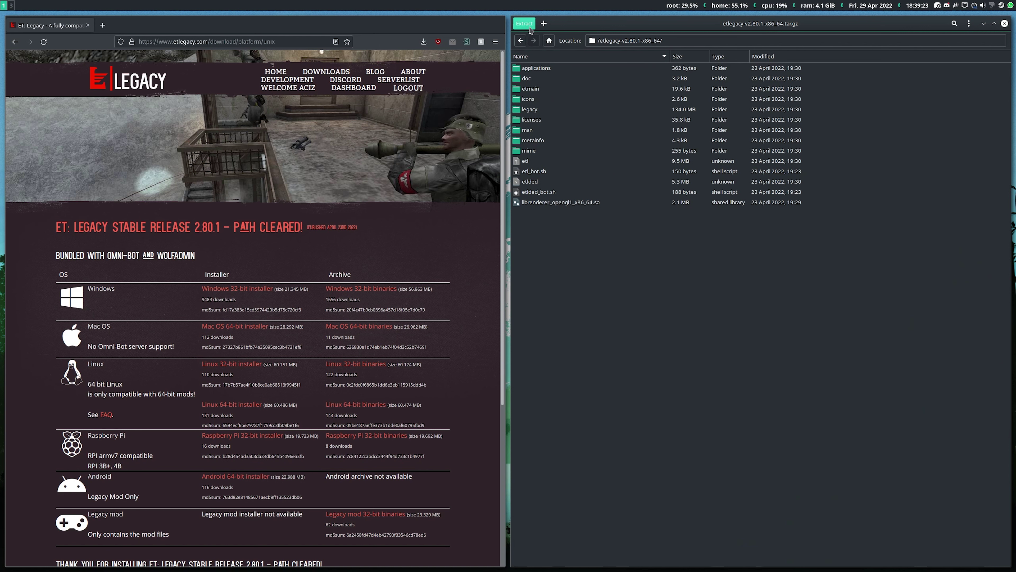
pyautogui.click(981, 463)
pyautogui.click(787, 302)
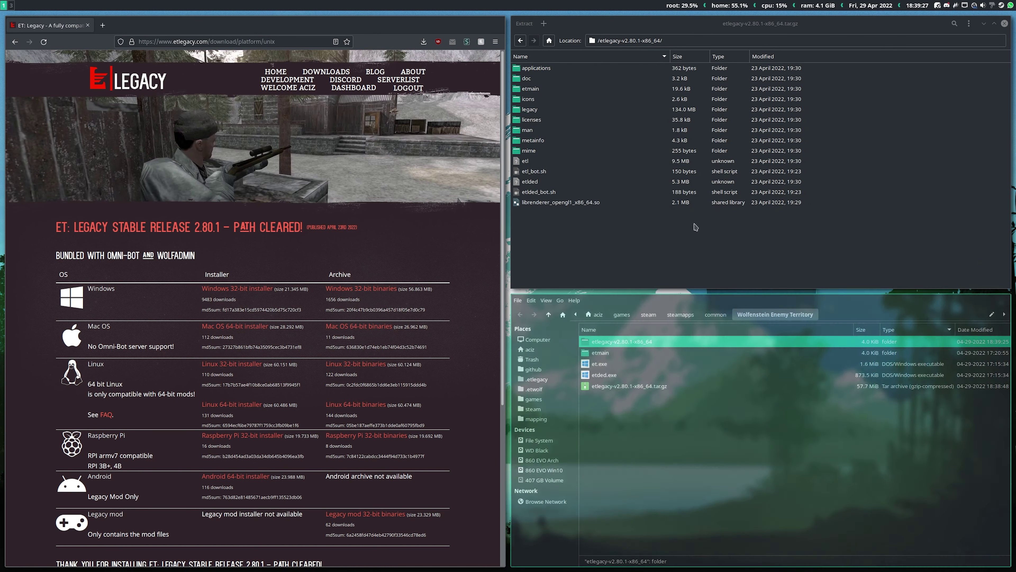
pyautogui.click(648, 410)
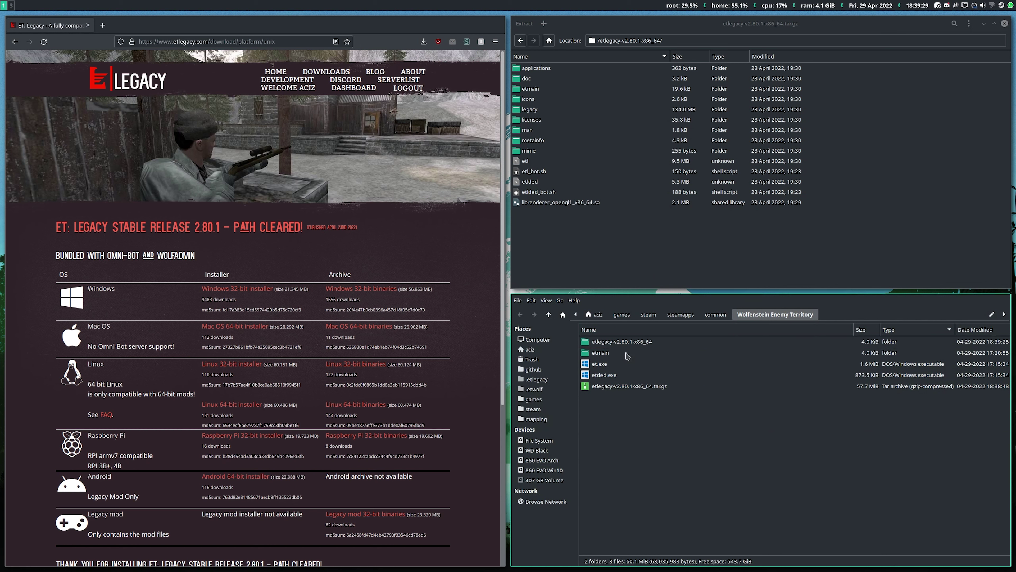
# Move all etlegacy-v2.80.1-x86_64 files into Wolfenstein Enemy Territory, replacing etmain
pyautogui.doubleClick(638, 344)
pyautogui.hotkey('ctrl', 'a')
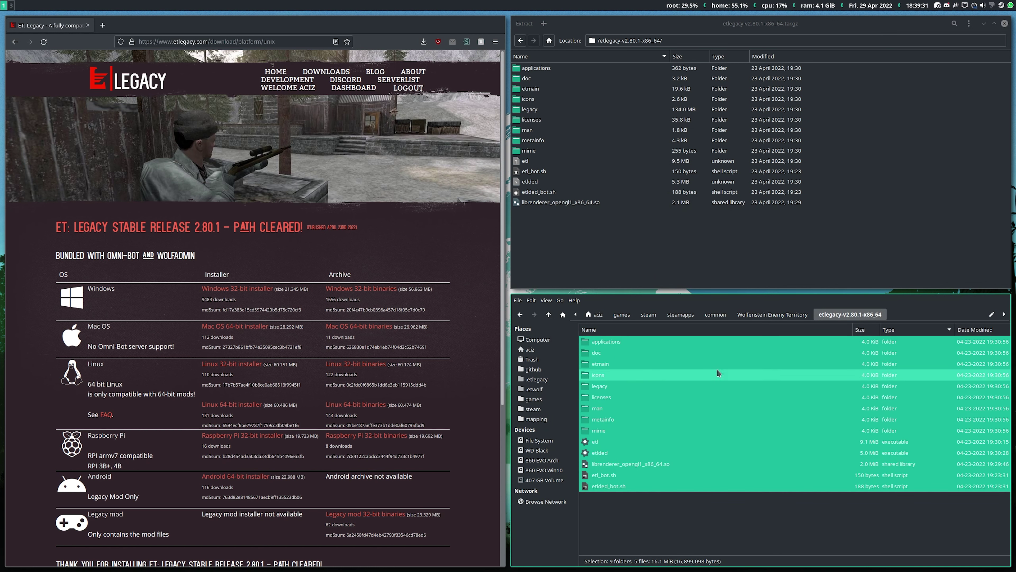
pyautogui.moveTo(728, 455); pyautogui.dragTo(774, 314)
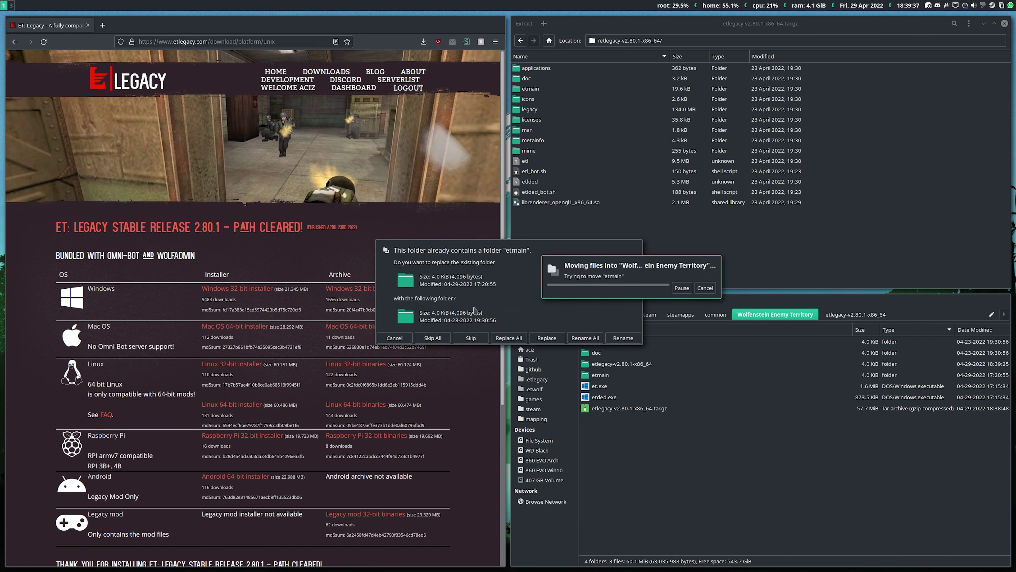
pyautogui.click(510, 339)
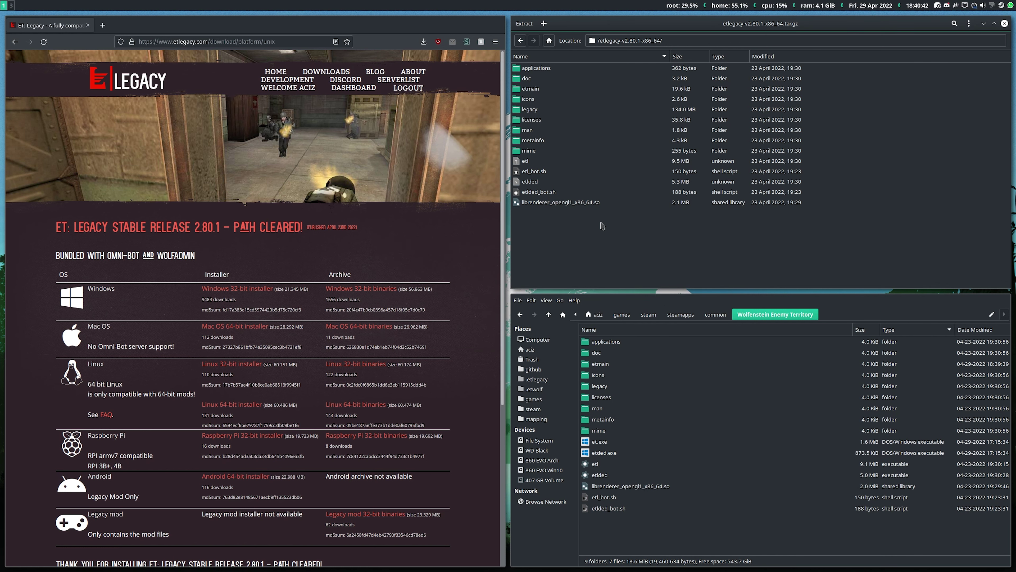
pyautogui.press('super+3')
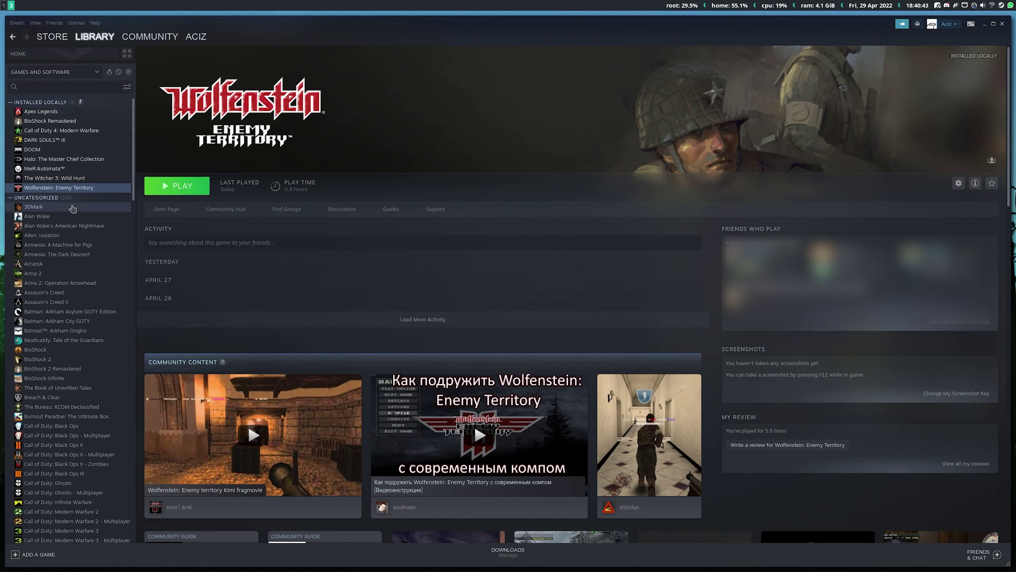
# Set Wolfenstein's launch options to 'echo %command%; ./etl'
pyautogui.rightClick(79, 191)
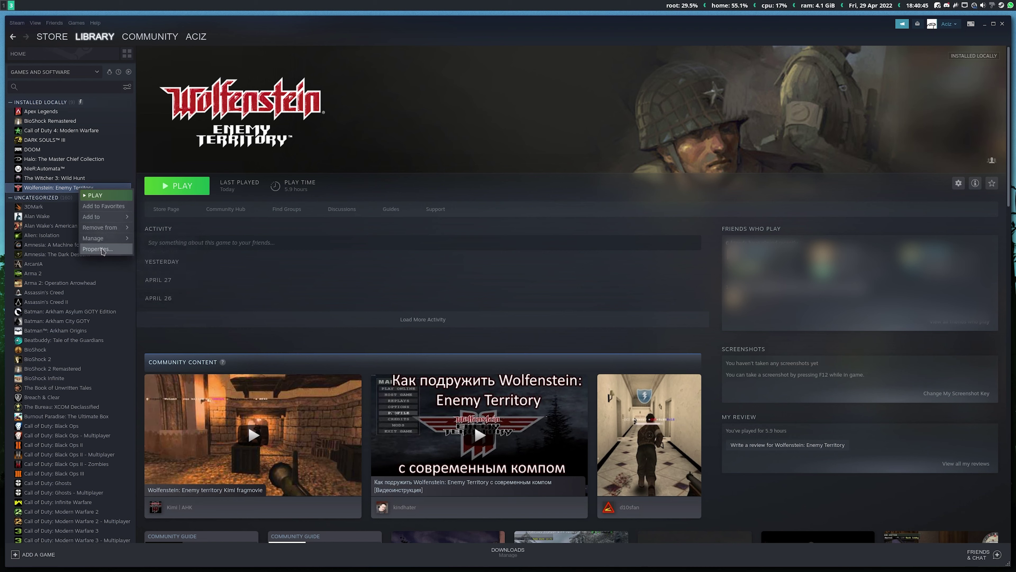
pyautogui.click(94, 255)
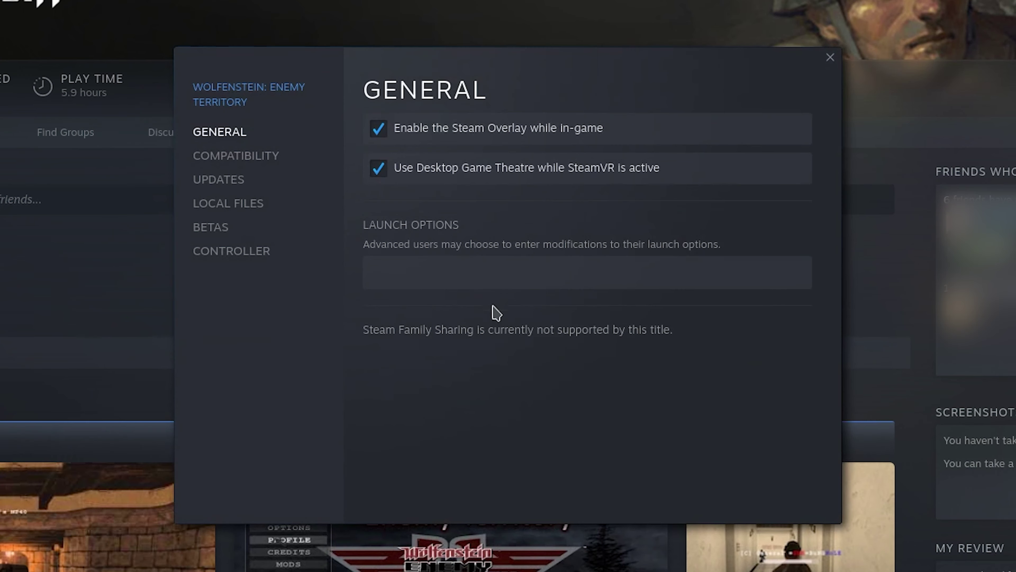
pyautogui.click(455, 264)
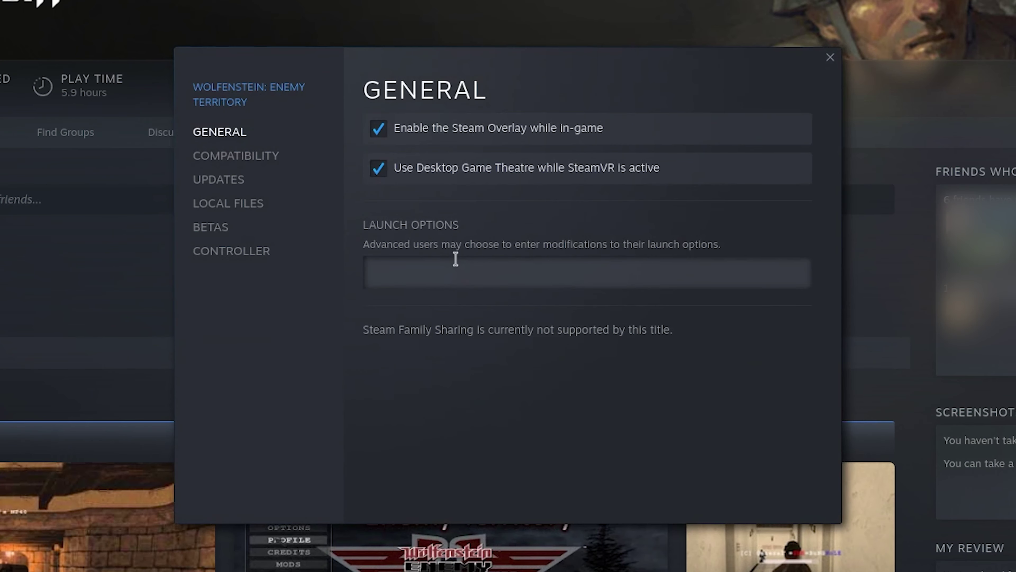
pyautogui.write('echo %command%; ./et')
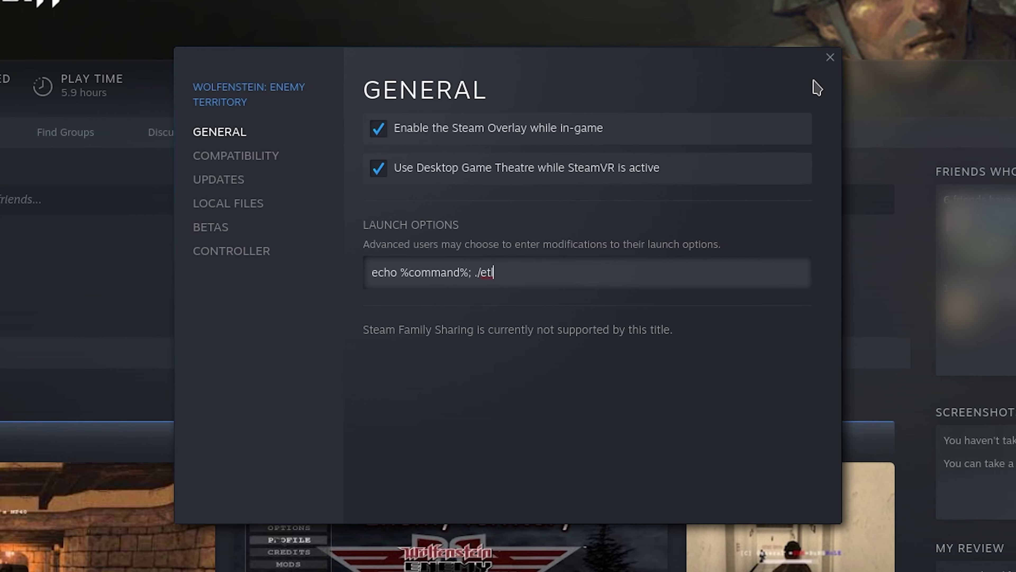
pyautogui.click(829, 60)
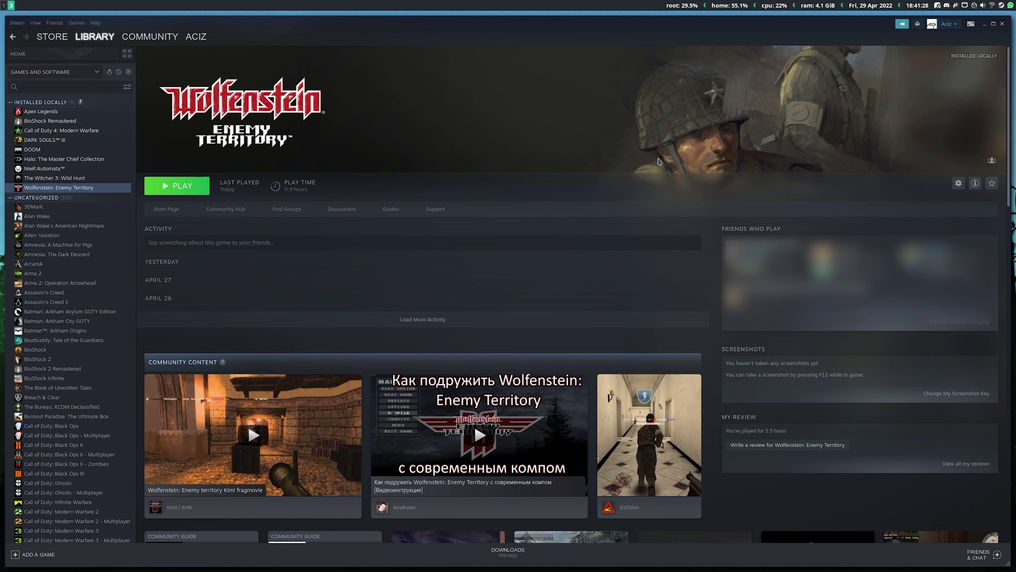
# In steamapps/common/Wolfenstein Enemy Territory, list the files and run 'chmod +x etl etlded'
pyautogui.press('super+Return')
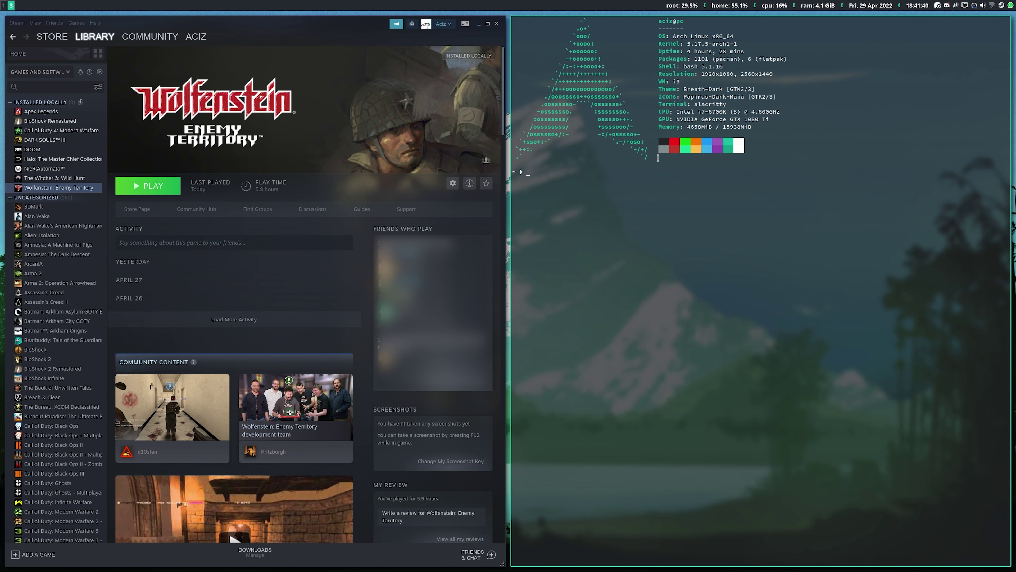
pyautogui.write('cd games/')
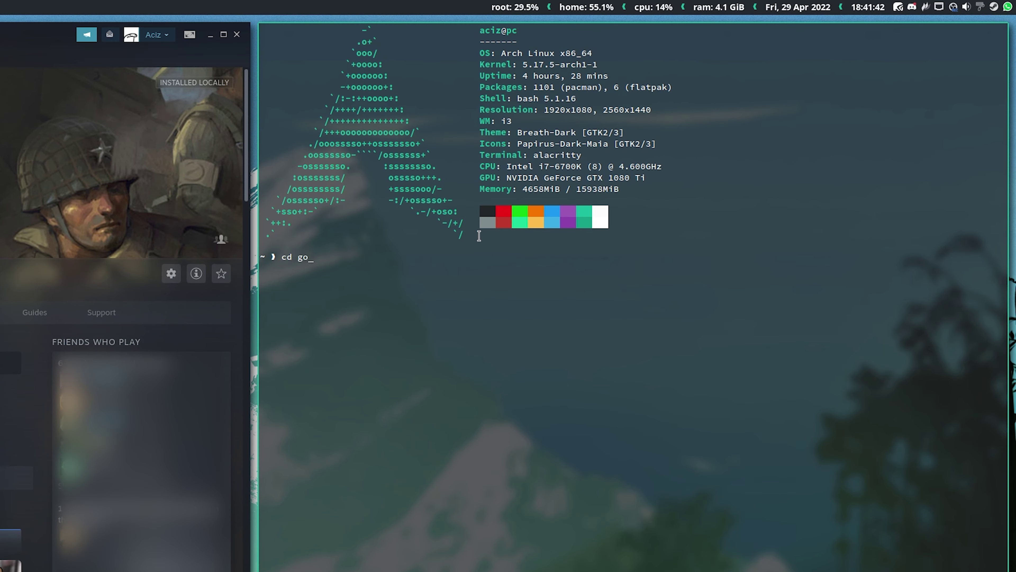
pyautogui.write('steam/steamapps/')
pyautogui.write('com')
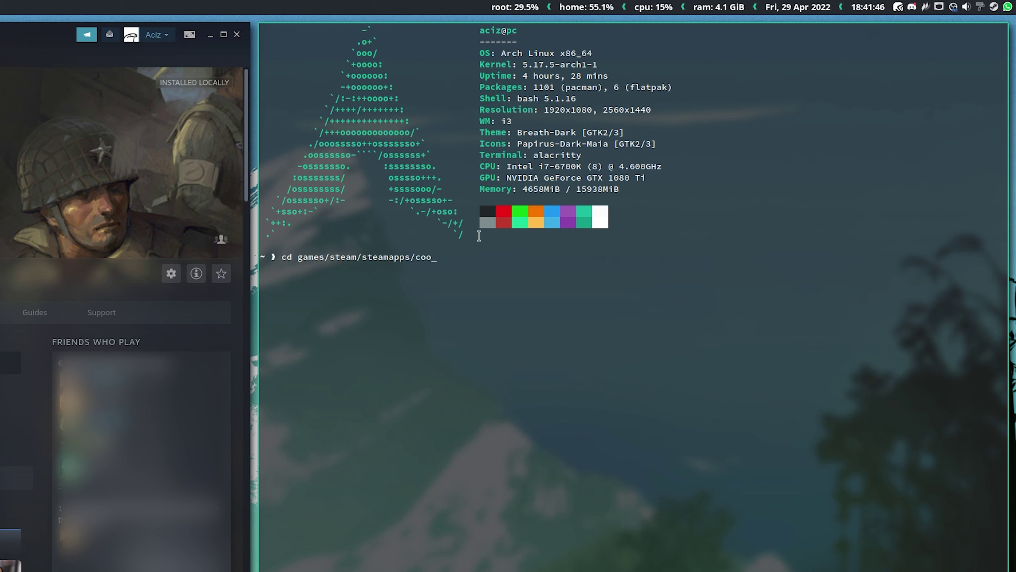
pyautogui.write('mon/W')
pyautogui.press('Tab')
pyautogui.press('Return')
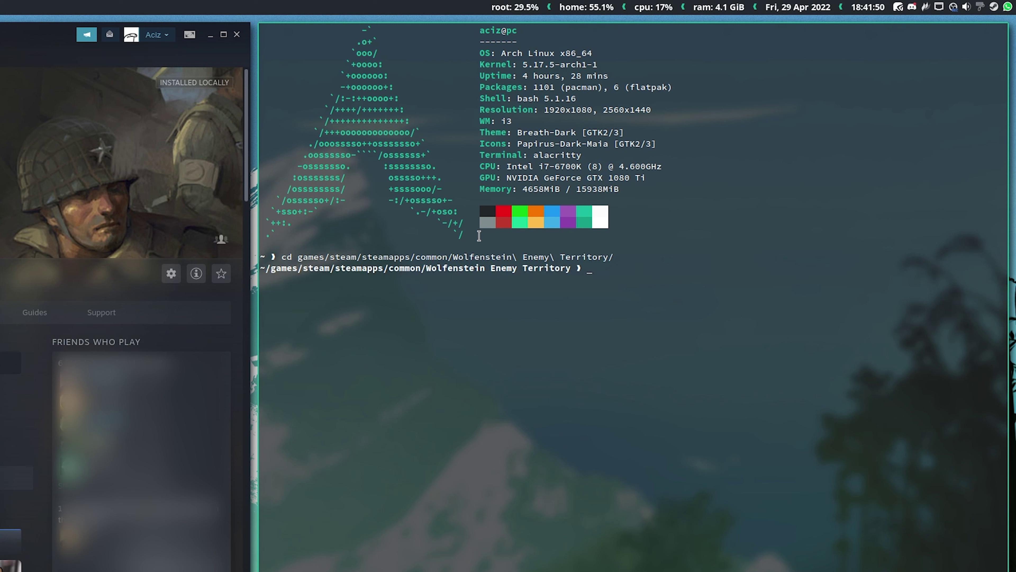
pyautogui.write('exa')
pyautogui.press('Return')
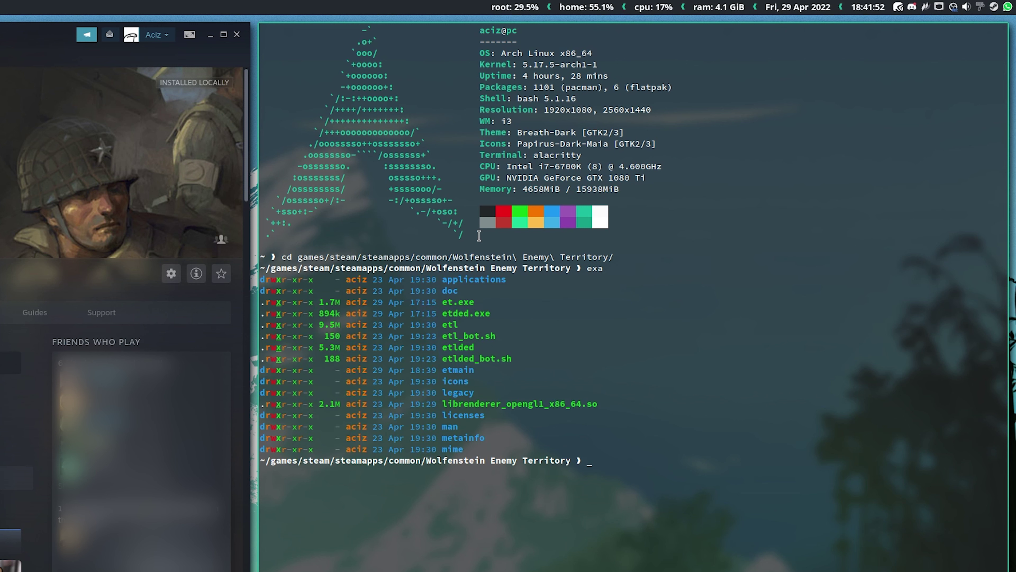
pyautogui.write('chmod +x etl etlded')
pyautogui.press('Return')
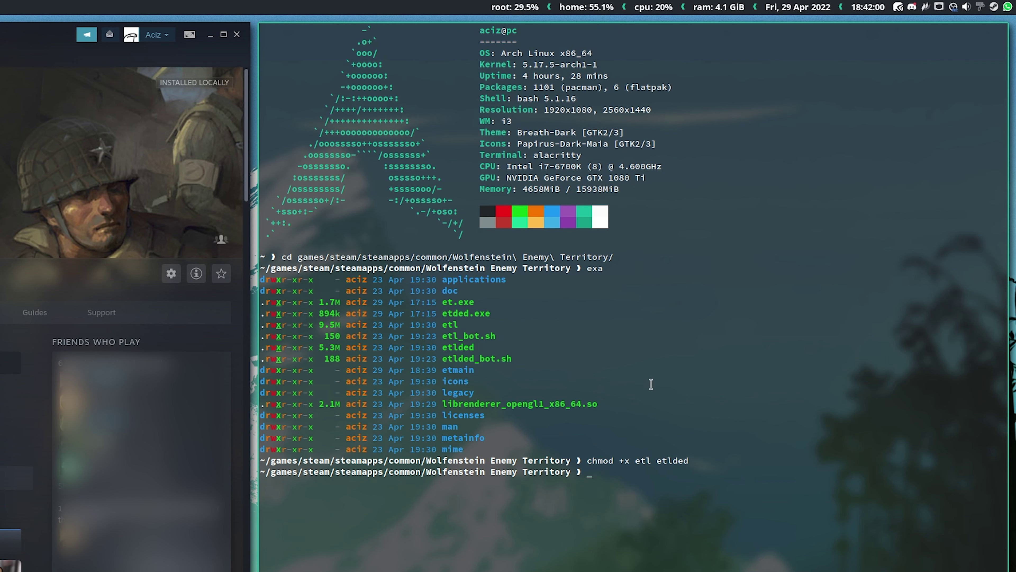
pyautogui.press('super+shift+q')
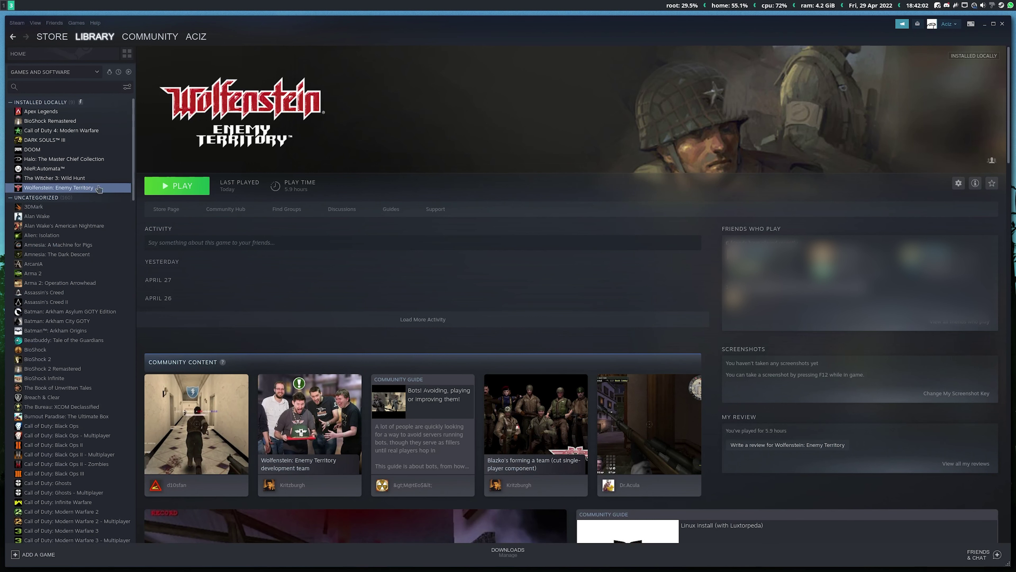
# Launch ET: Legacy v2.80.1 from Steam and open the console's startup log
pyautogui.click(180, 186)
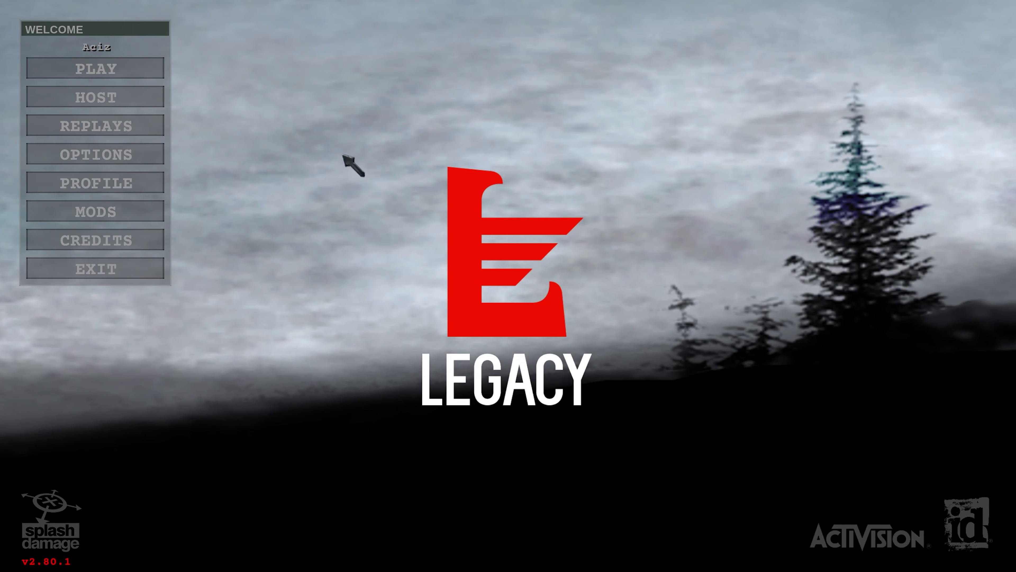
pyautogui.press('`')
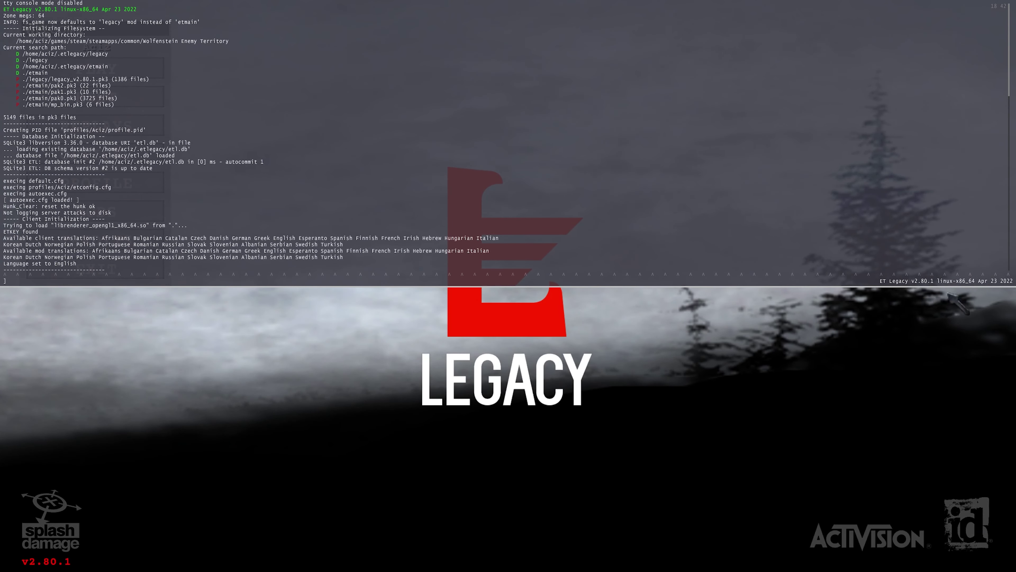
# Scroll the console to the end of the startup log
pyautogui.scroll(-15, 440, 232)
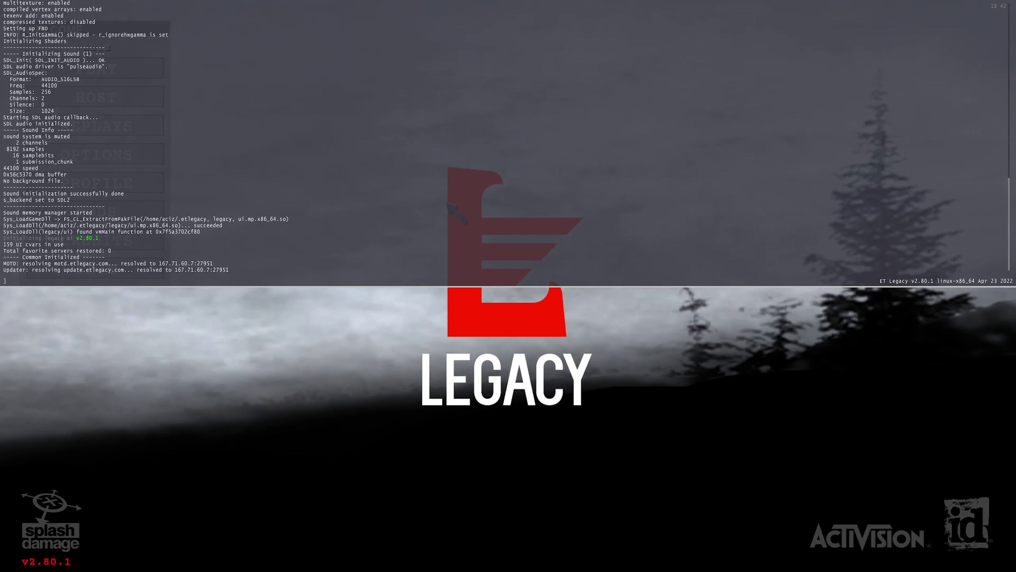